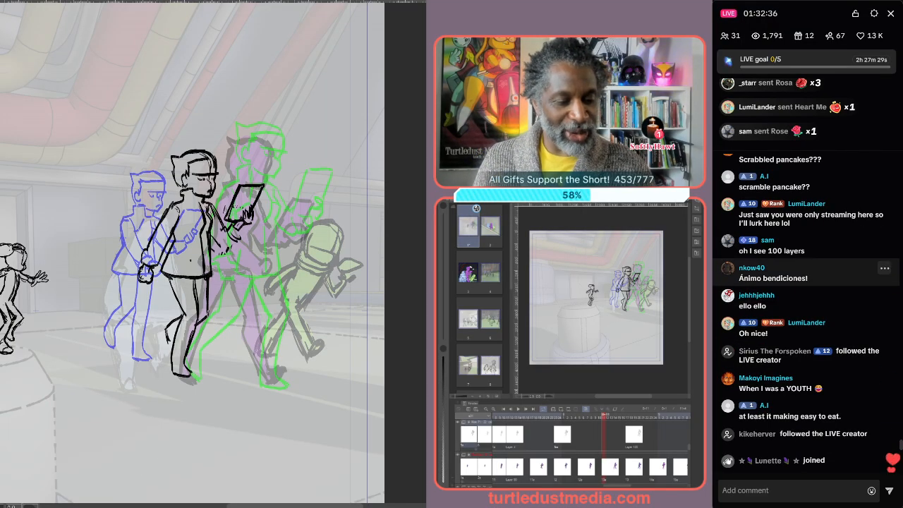
# Translate a viewer's chat comment in the live stream panel
pyautogui.click(885, 269)
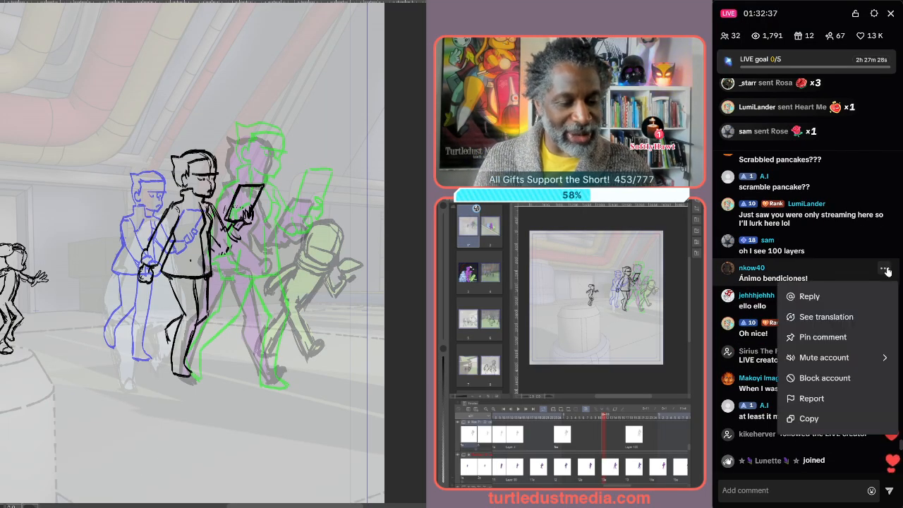
pyautogui.click(872, 317)
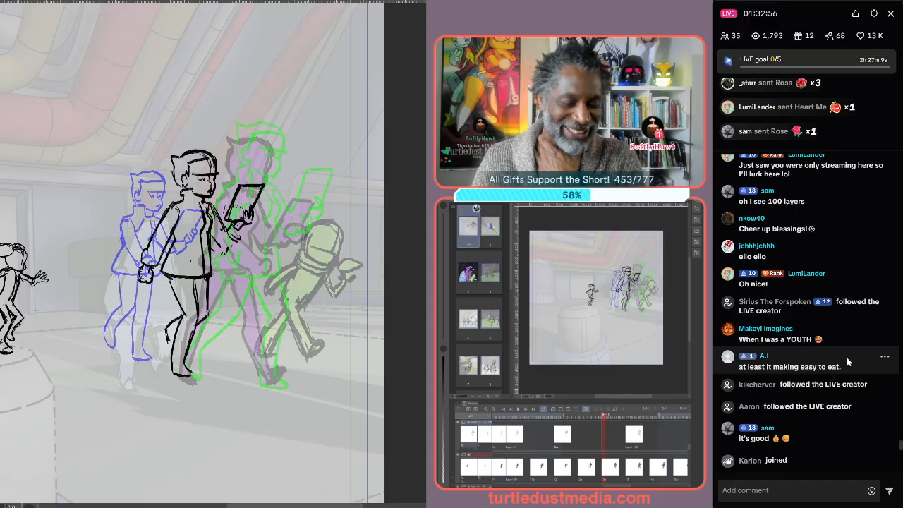
pyautogui.scroll(1, 846, 357)
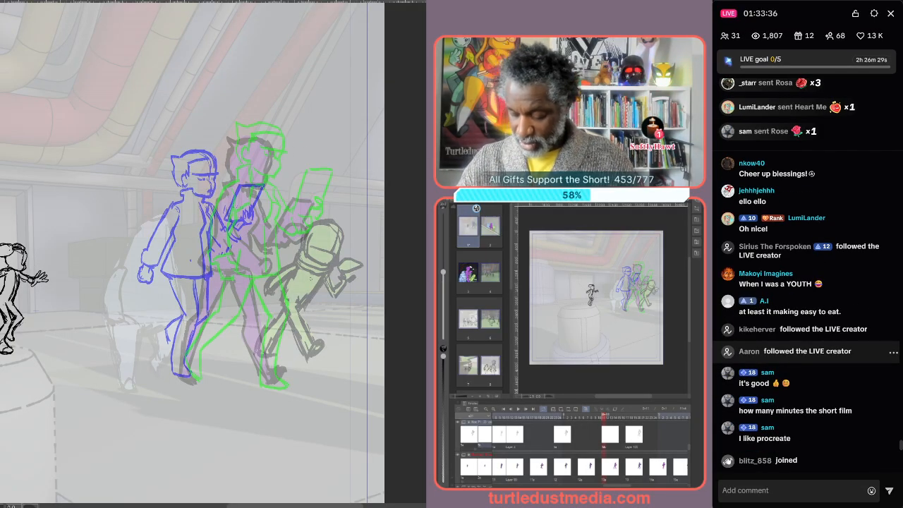
# Move to the next frame and sketch the black walking character's head and upper body over the onion skins
pyautogui.press('Right')
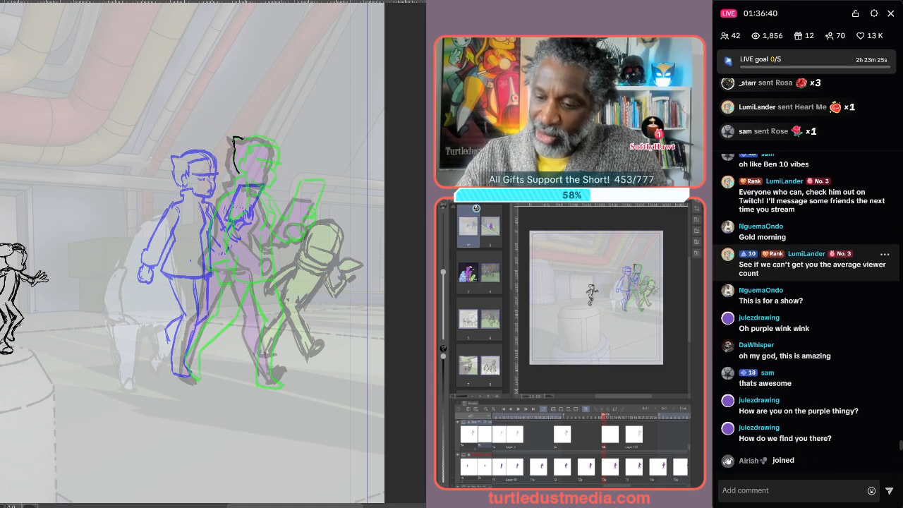
pyautogui.moveTo(247, 137); pyautogui.dragTo(272, 141)
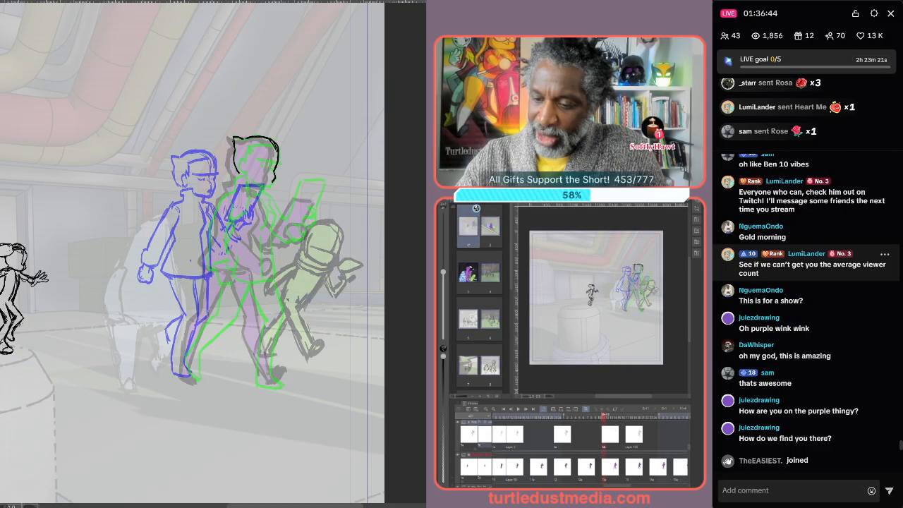
pyautogui.moveTo(268, 187); pyautogui.dragTo(257, 185)
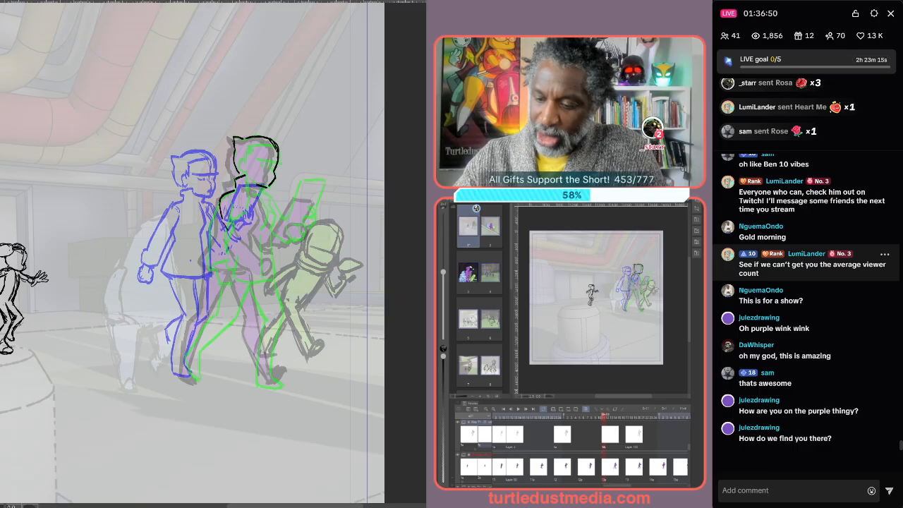
pyautogui.moveTo(221, 216); pyautogui.dragTo(245, 251)
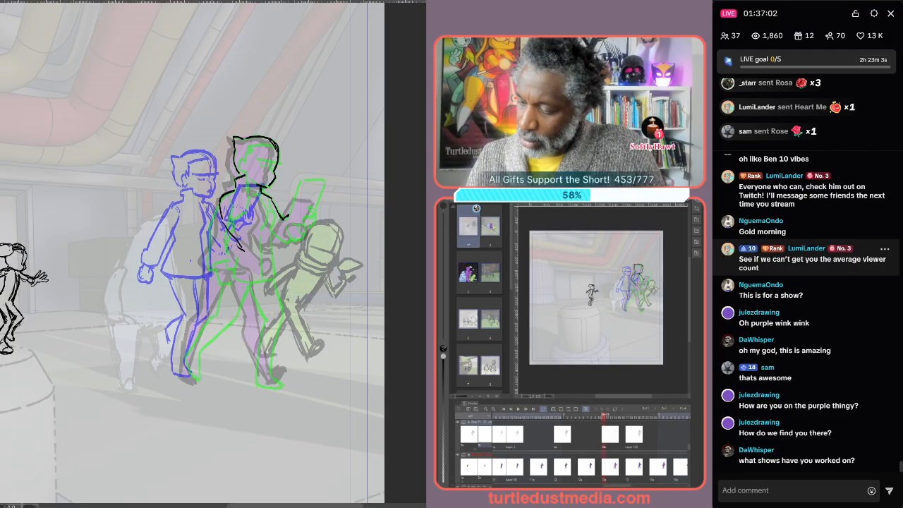
pyautogui.moveTo(285, 220); pyautogui.dragTo(278, 221)
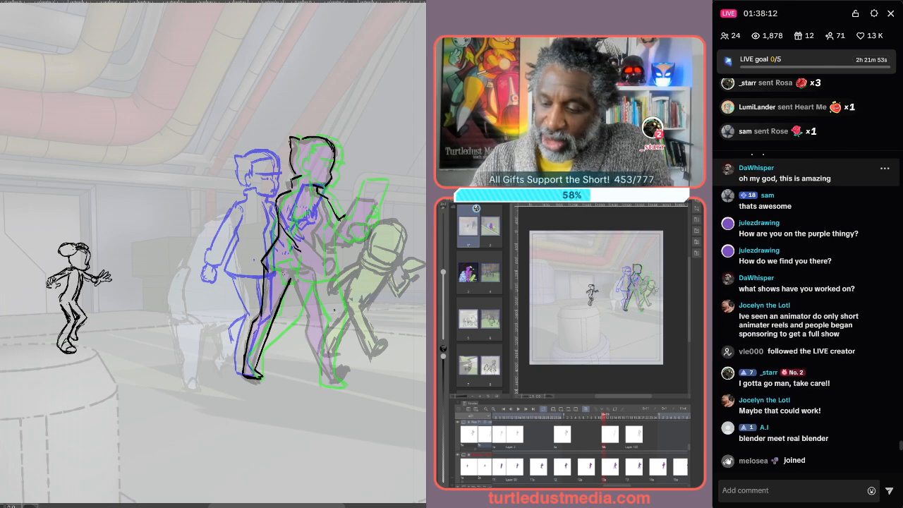
# Continue sketching the black character's torso, arms and legs in the walking pose
pyautogui.moveTo(263, 266); pyautogui.dragTo(299, 273)
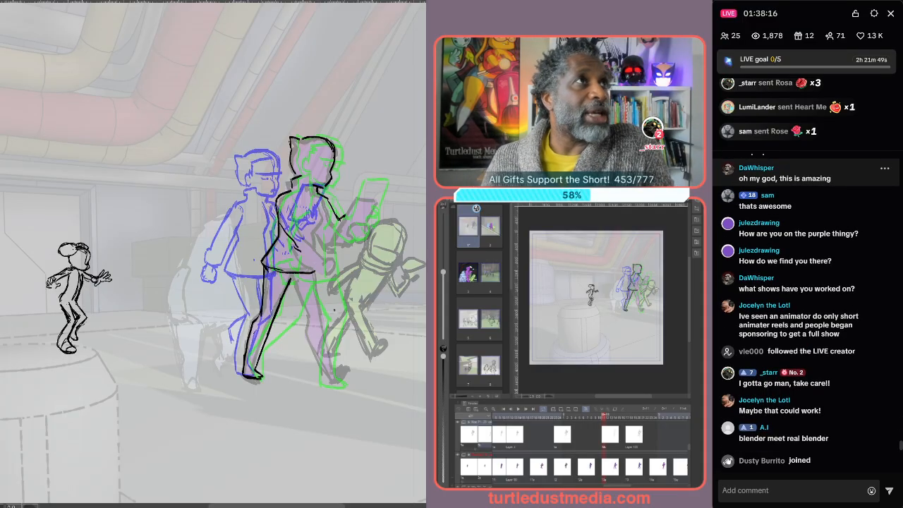
pyautogui.press('p')
pyautogui.press('p')
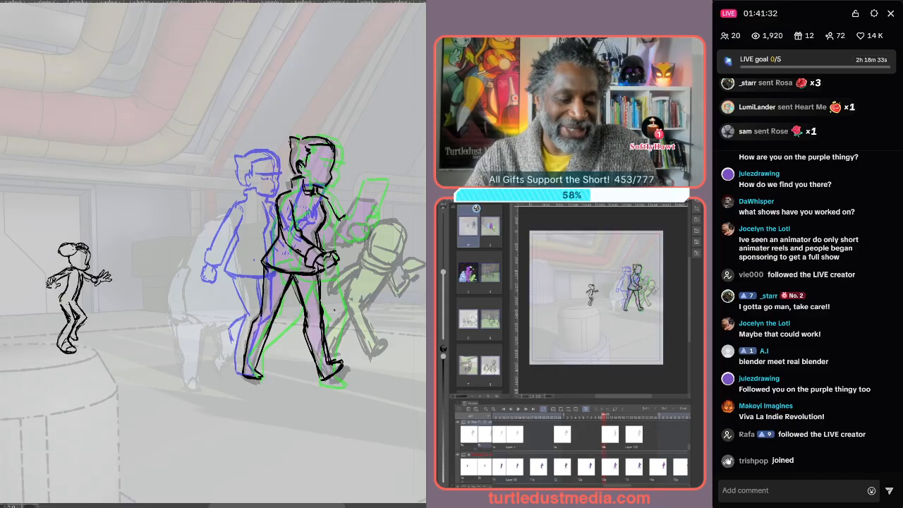
pyautogui.scroll(1, 851, 339)
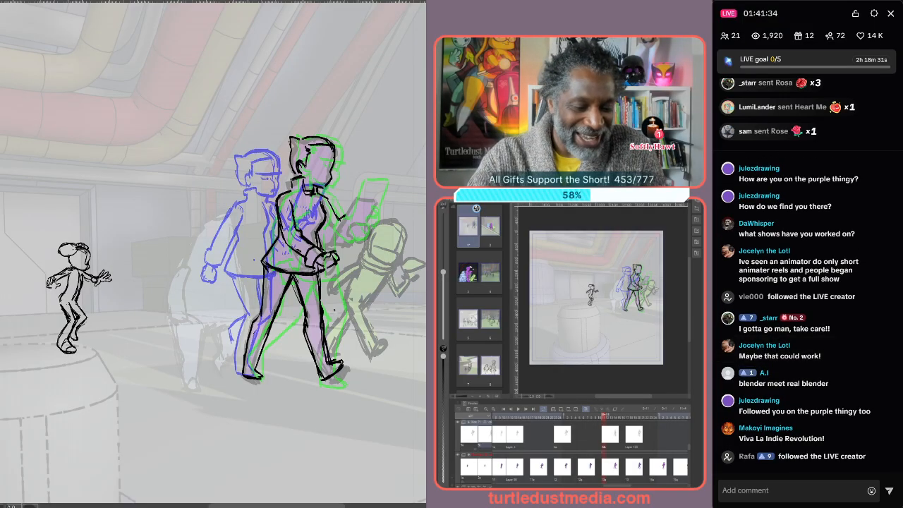
pyautogui.scroll(-1, 882, 340)
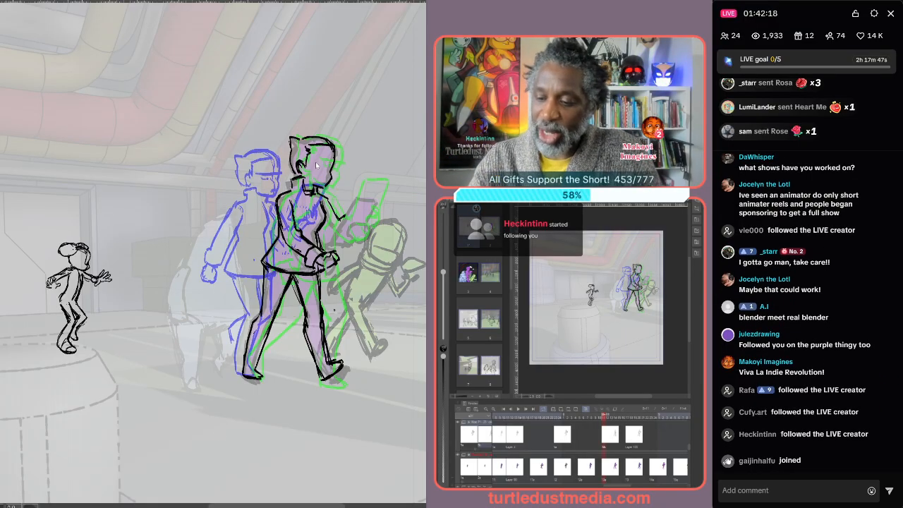
# Step back and forth through the neighbouring frames to review the walk cycle's motion
pyautogui.press('p')
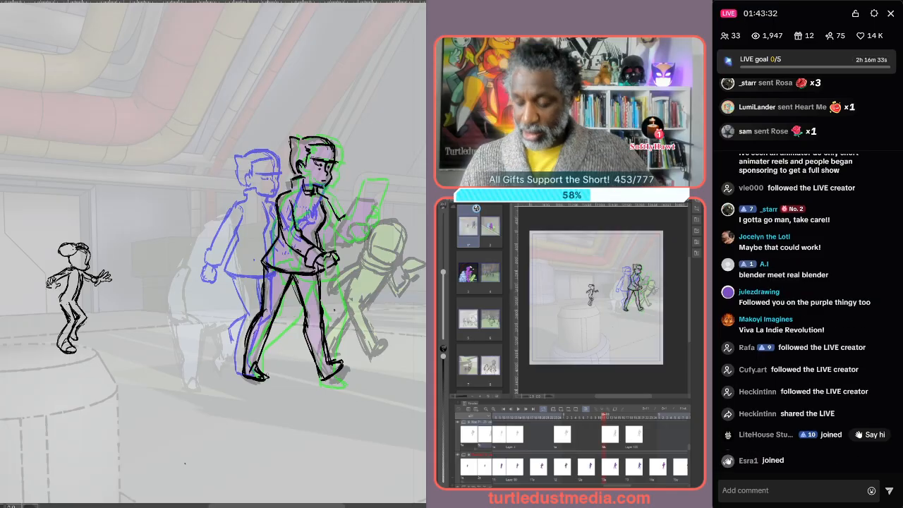
pyautogui.press(',')
pyautogui.press(',')
pyautogui.press(',')
pyautogui.press(',')
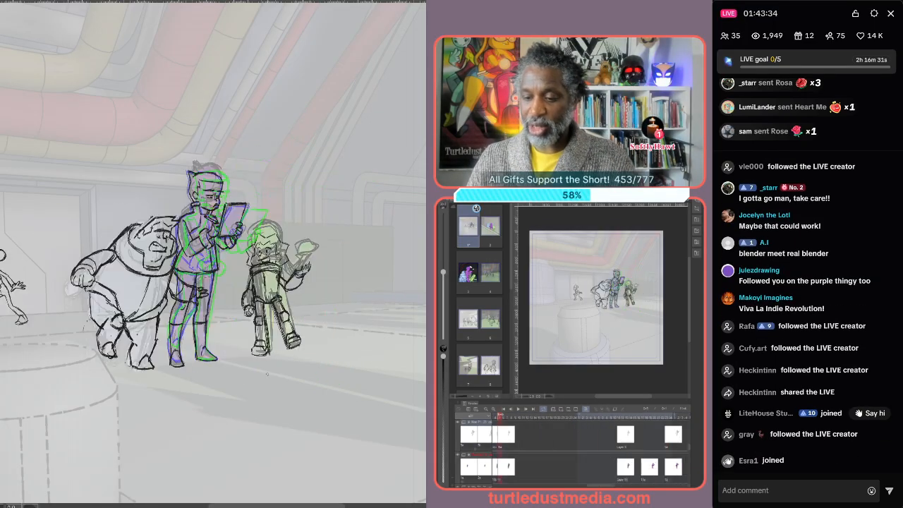
pyautogui.press('.')
pyautogui.press('.')
pyautogui.press('.')
pyautogui.press('.')
pyautogui.press('.')
pyautogui.press('.')
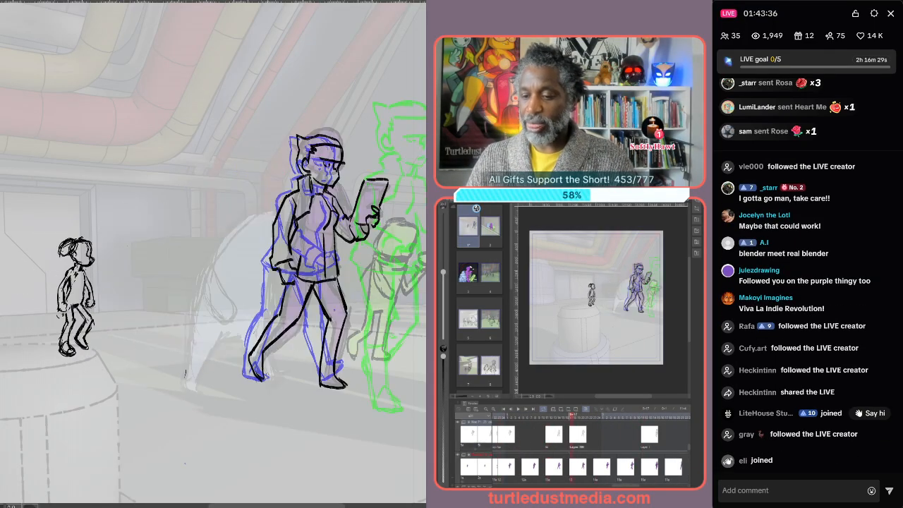
pyautogui.press(',')
pyautogui.press('.')
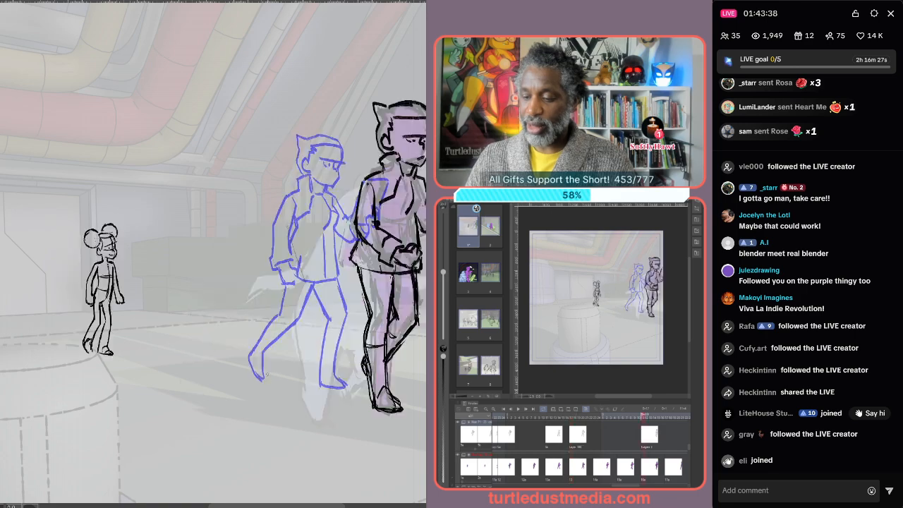
pyautogui.press(',')
pyautogui.press(',')
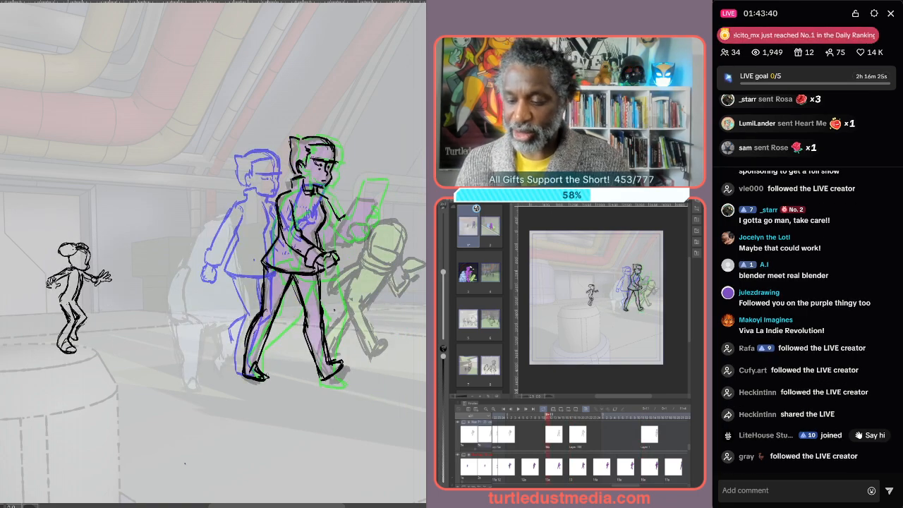
pyautogui.press(',')
pyautogui.press('.')
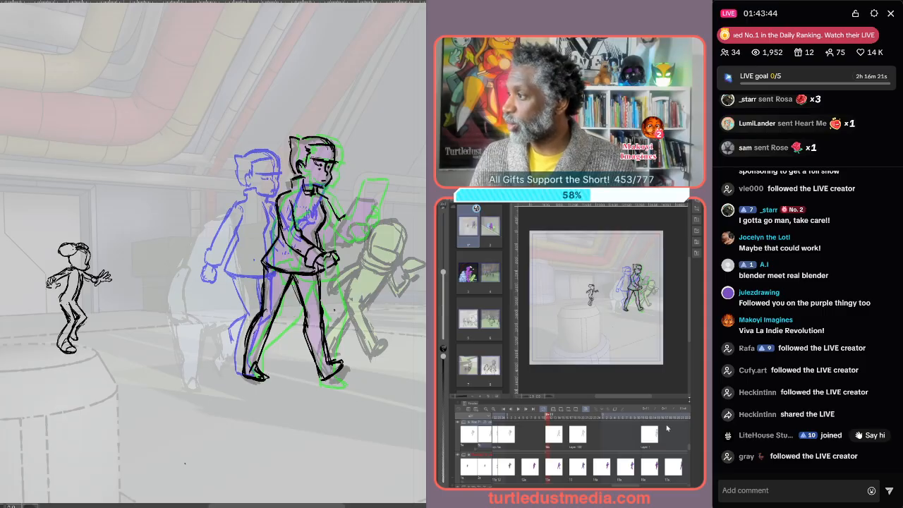
pyautogui.click(619, 443)
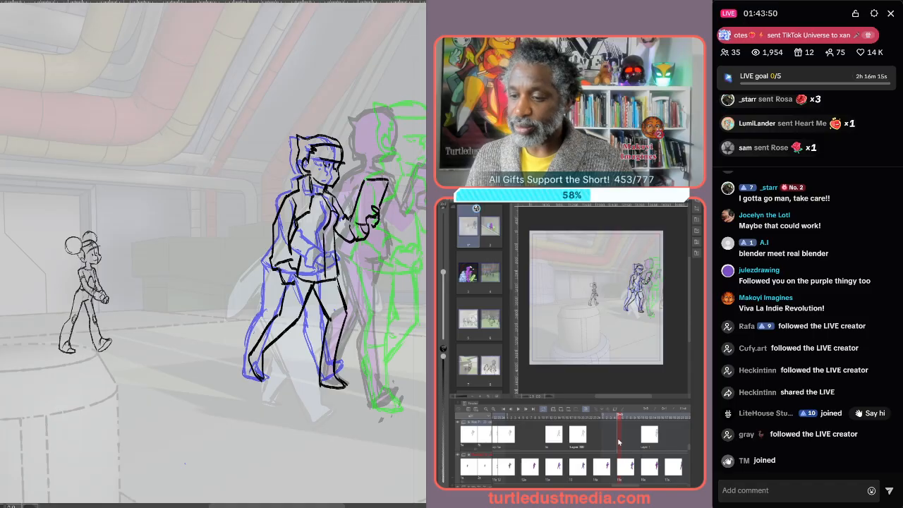
pyautogui.press('.')
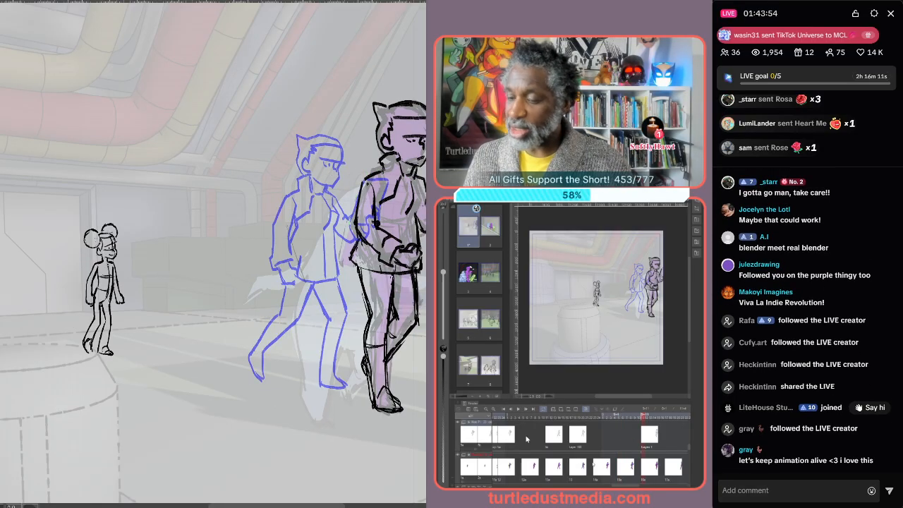
pyautogui.press(',')
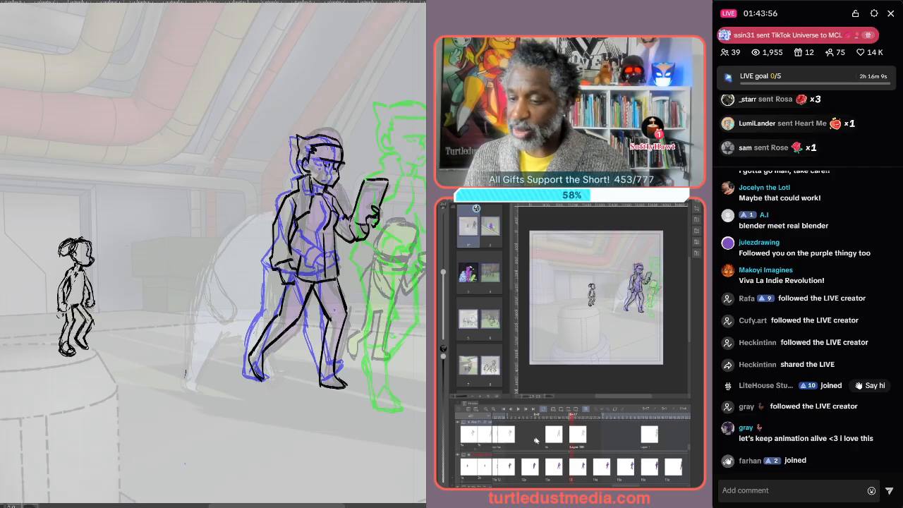
pyautogui.click(619, 441)
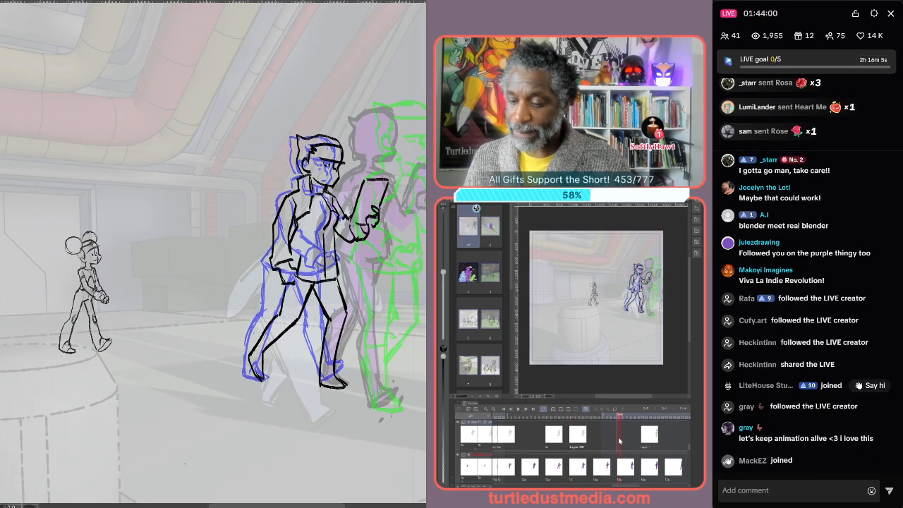
# Create a new cel at the current frame and sketch the character's head, torso and arms
pyautogui.click(559, 412)
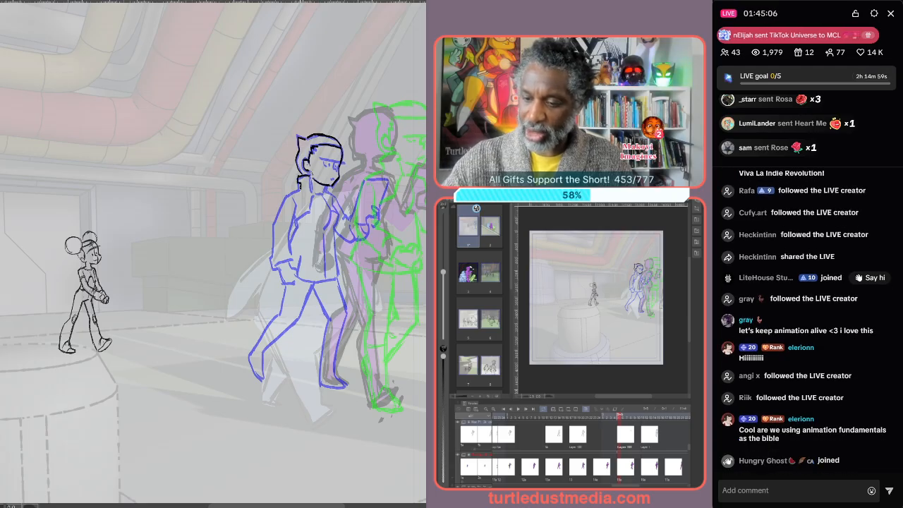
pyautogui.moveTo(274, 242); pyautogui.dragTo(273, 264)
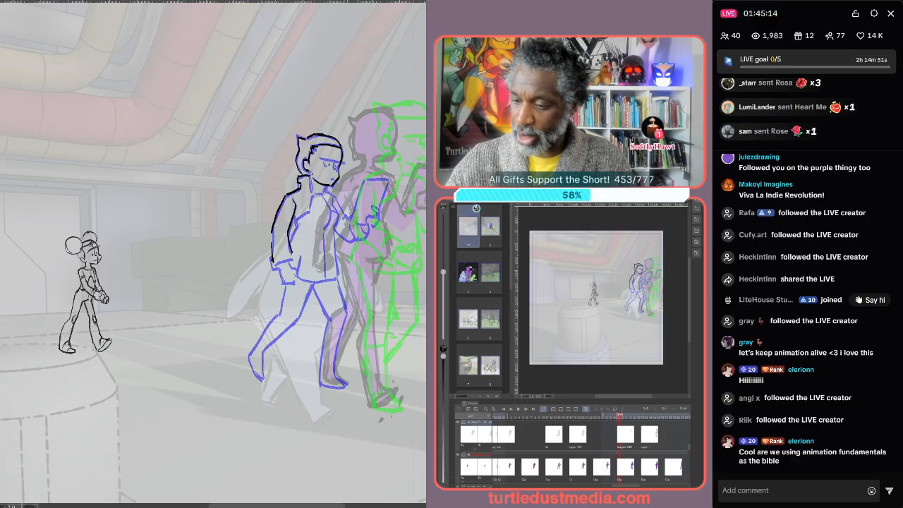
pyautogui.moveTo(292, 277); pyautogui.dragTo(332, 273)
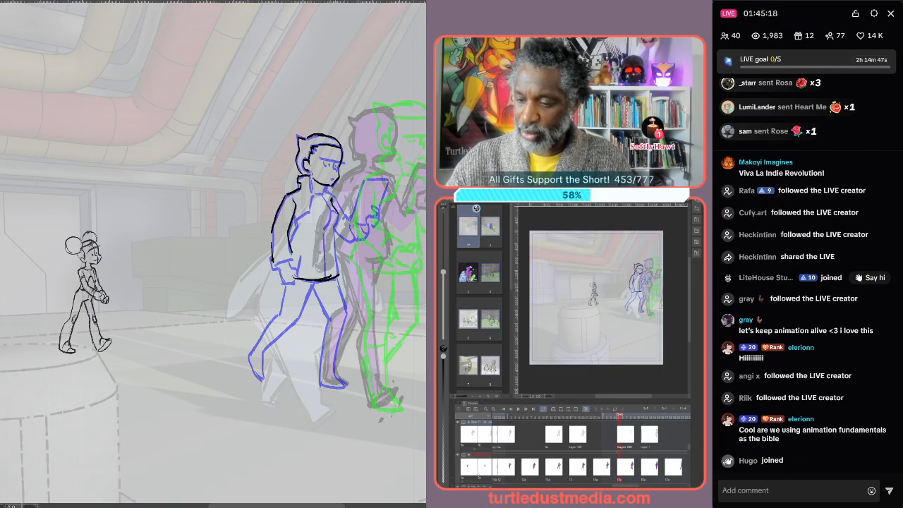
pyautogui.moveTo(333, 223); pyautogui.dragTo(338, 273)
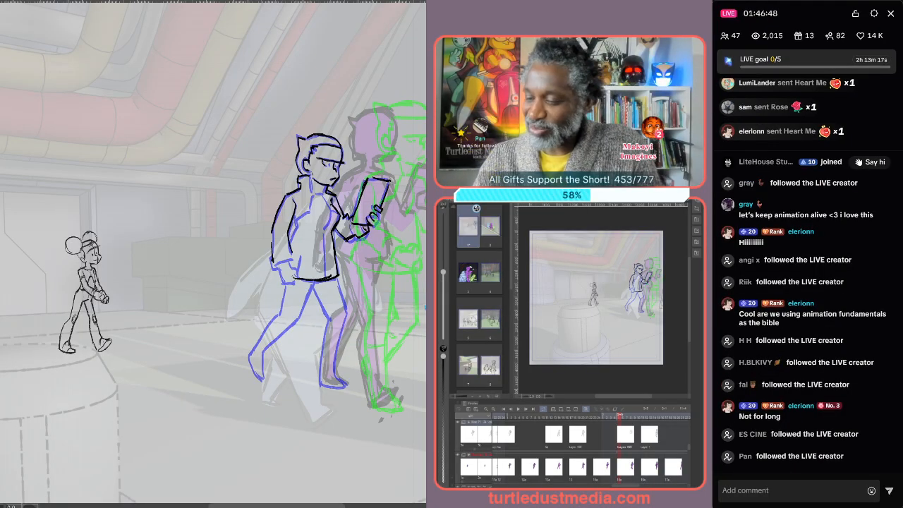
pyautogui.press('p')
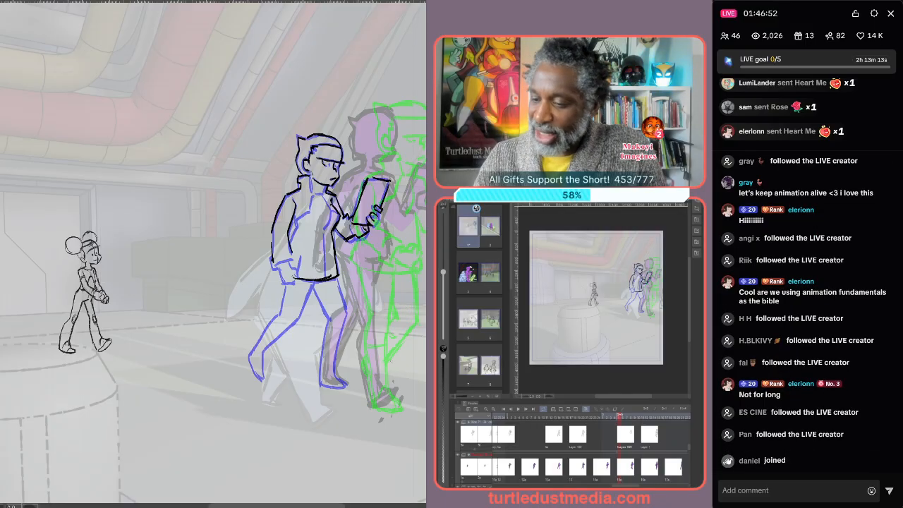
pyautogui.press('p')
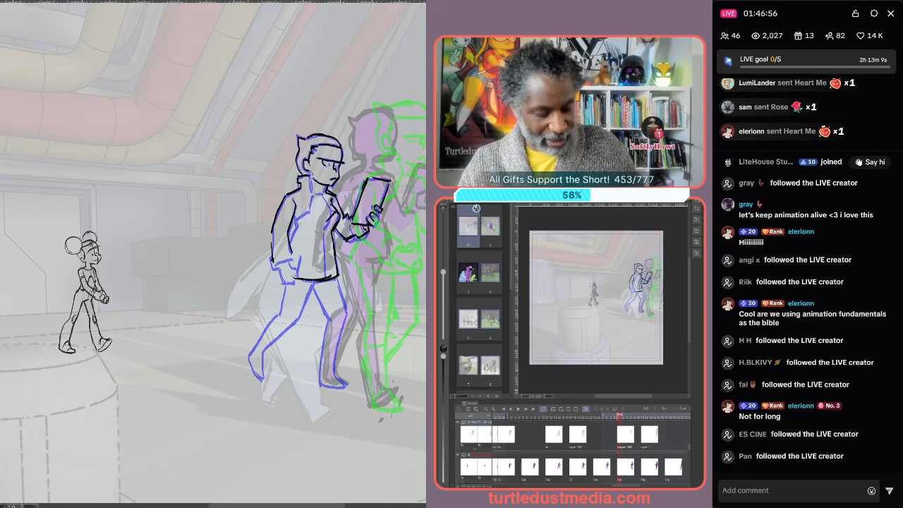
# Select the new upper-body sketch and transform it forward and to the right
pyautogui.press('k')
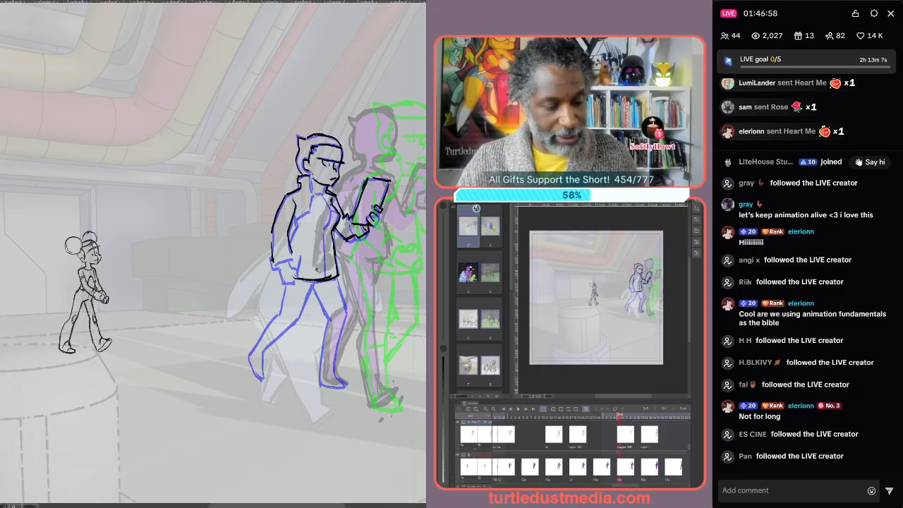
pyautogui.moveTo(325, 268); pyautogui.dragTo(372, 249)
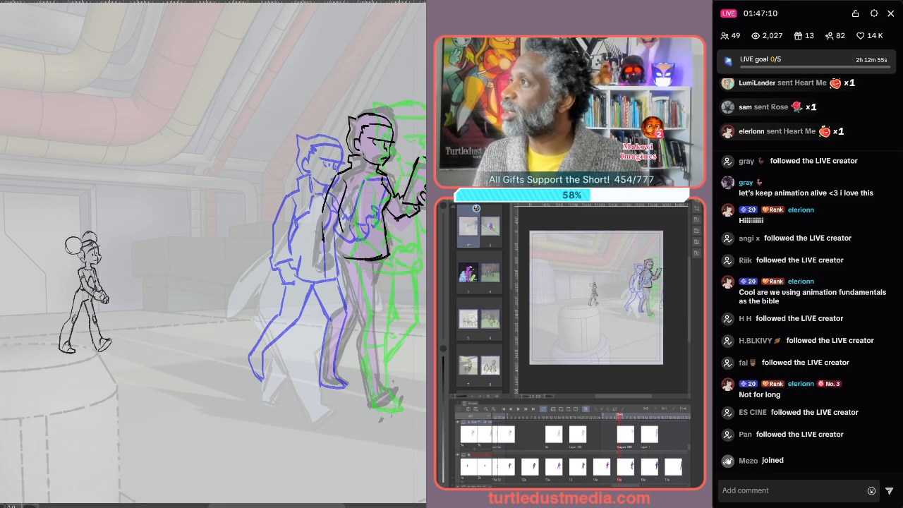
pyautogui.hotkey('ctrl', 't')
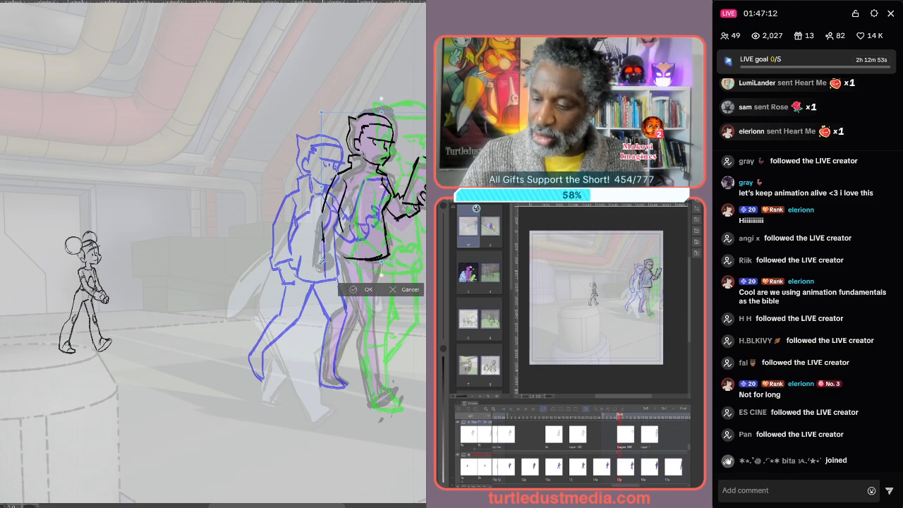
pyautogui.moveTo(364, 232); pyautogui.dragTo(369, 234)
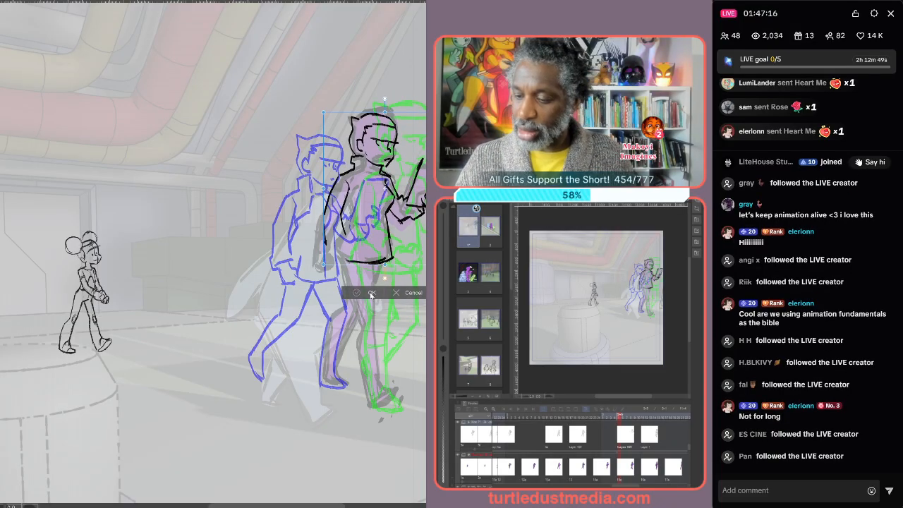
pyautogui.click(372, 293)
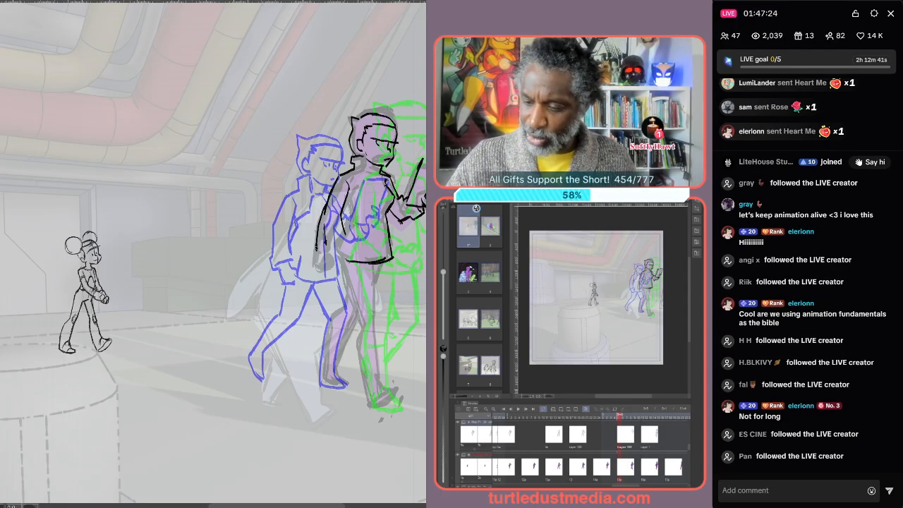
# Sketch the character's legs and feet in the walking stride on the new cel
pyautogui.moveTo(315, 235)
pyautogui.mouseDown()
pyautogui.moveTo(312, 245)
pyautogui.moveTo(331, 248)
pyautogui.moveTo(312, 250)
pyautogui.mouseUp()
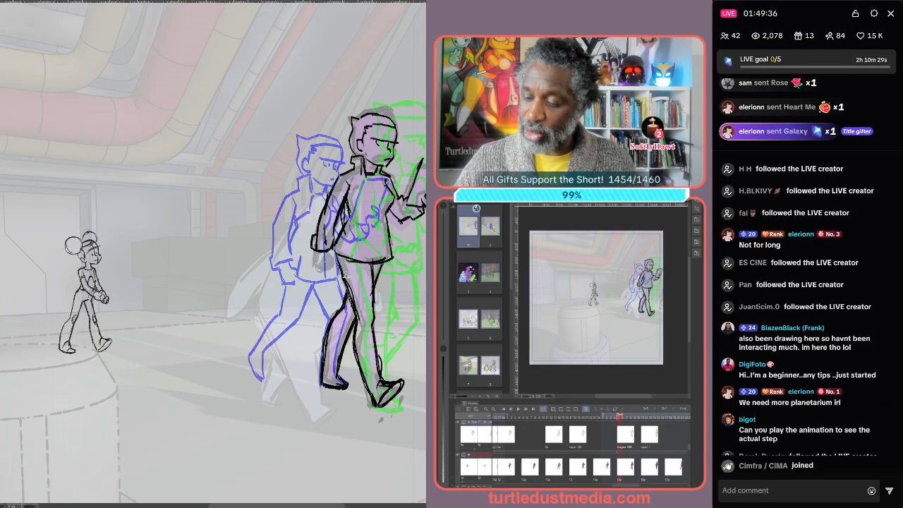
# Lasso the lower leg and foot, then transform them slightly to adjust the stride and apply
pyautogui.moveTo(408, 374)
pyautogui.mouseDown()
pyautogui.moveTo(375, 410)
pyautogui.moveTo(353, 340)
pyautogui.moveTo(357, 290)
pyautogui.mouseUp()
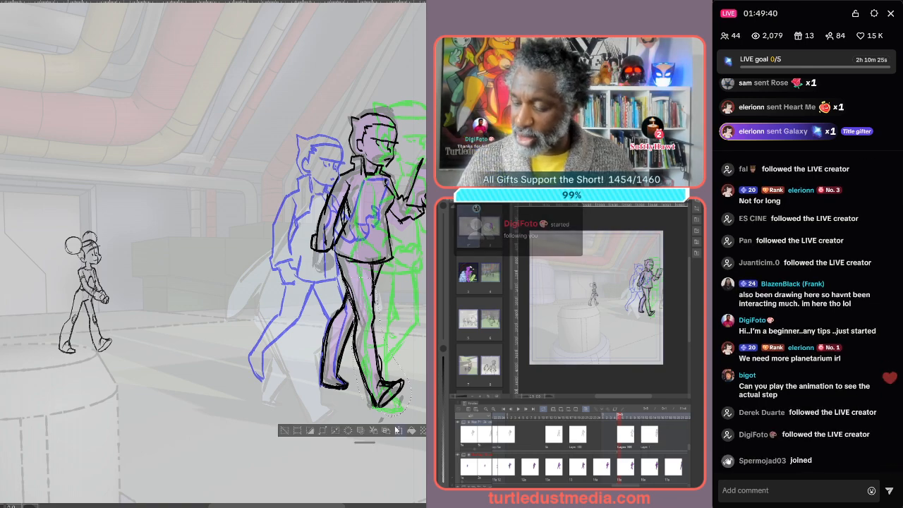
pyautogui.hotkey('ctrl', 't')
pyautogui.moveTo(377, 320); pyautogui.dragTo(375, 320)
pyautogui.moveTo(382, 385); pyautogui.dragTo(381, 386)
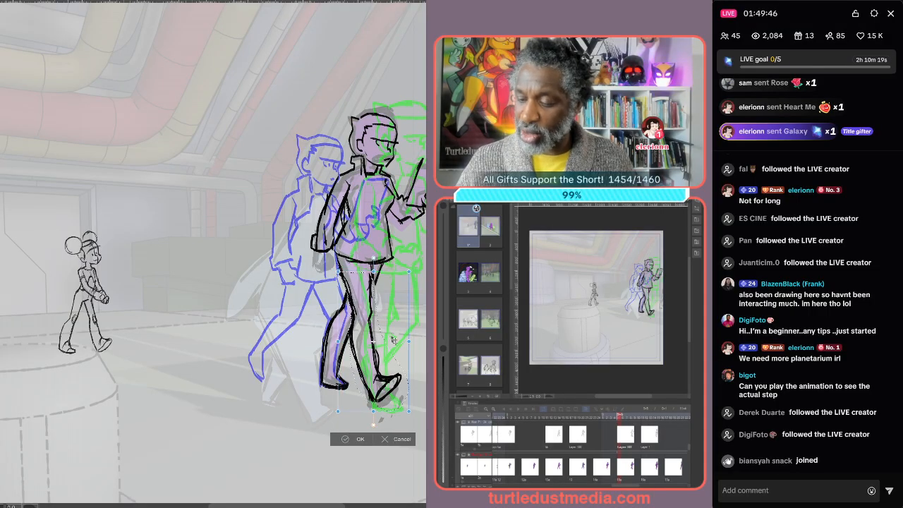
pyautogui.moveTo(424, 269); pyautogui.dragTo(427, 271)
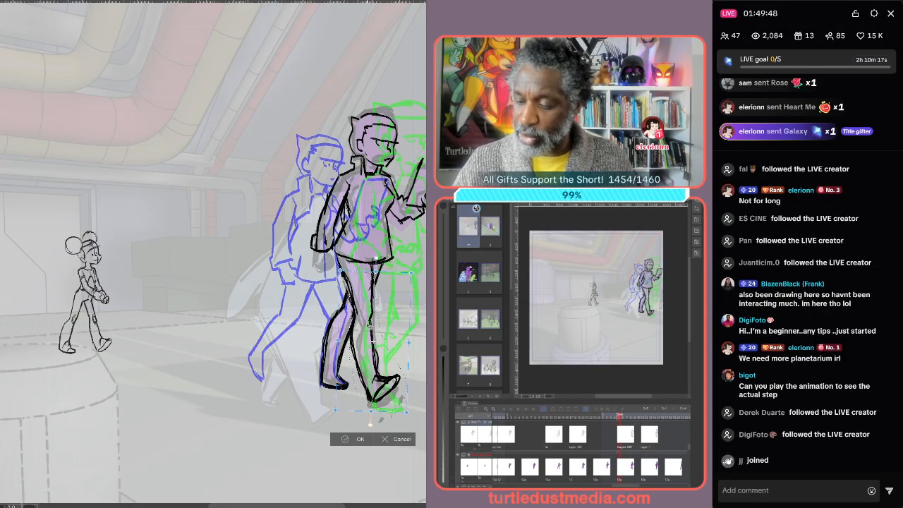
pyautogui.moveTo(380, 317); pyautogui.dragTo(382, 317)
pyautogui.click(365, 438)
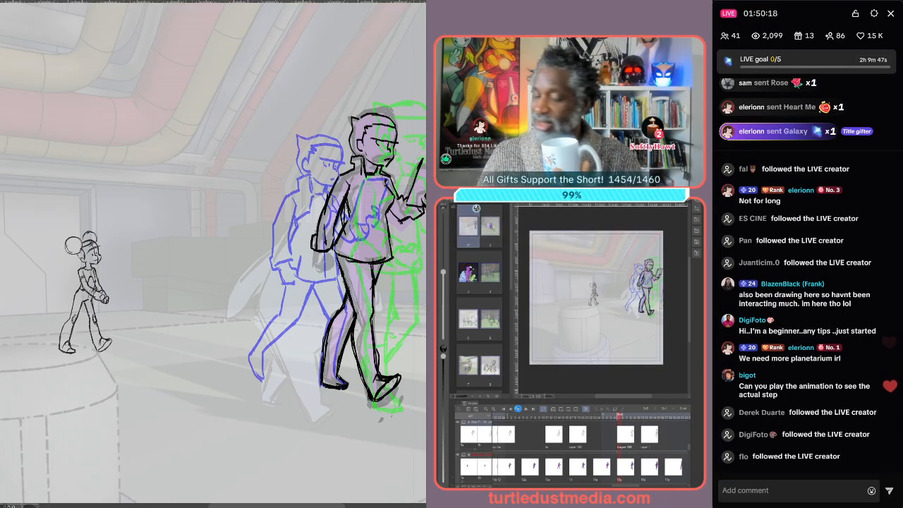
pyautogui.click(518, 408)
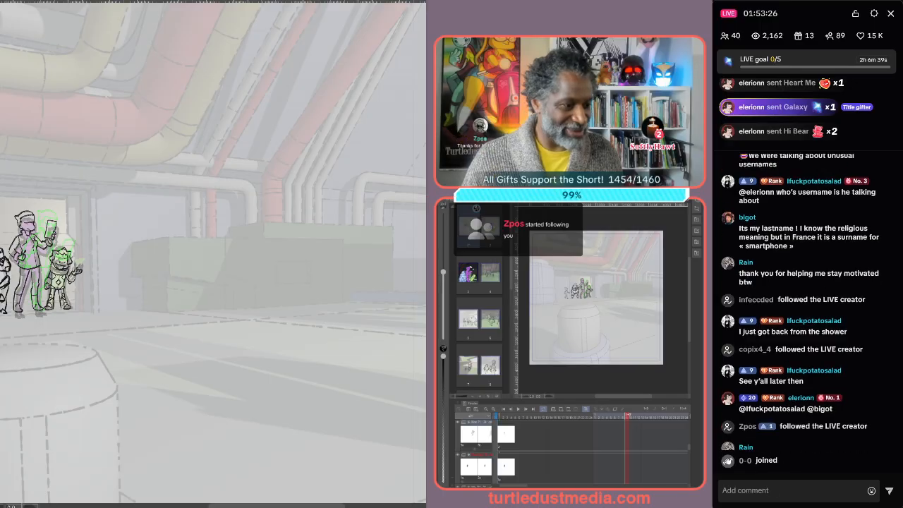
# Switch to the streaming app and end the live broadcast immediately
pyautogui.click(806, 507)
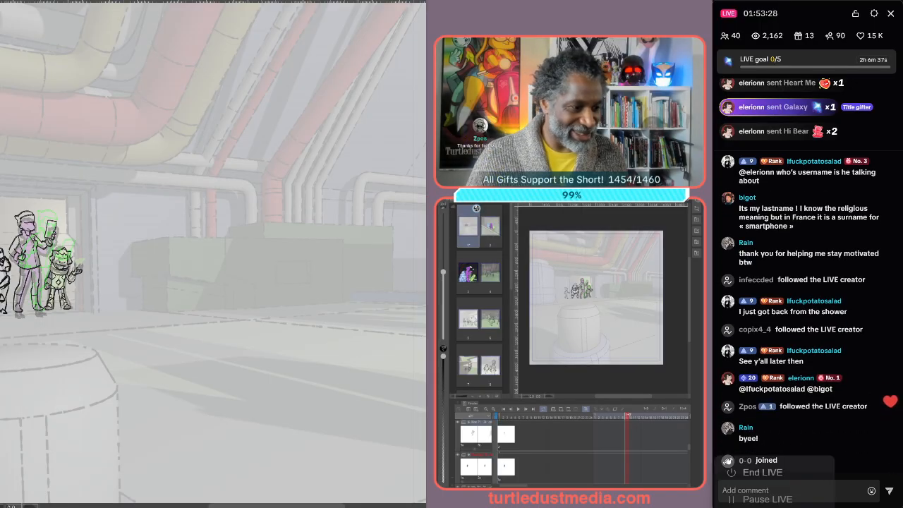
pyautogui.click(775, 474)
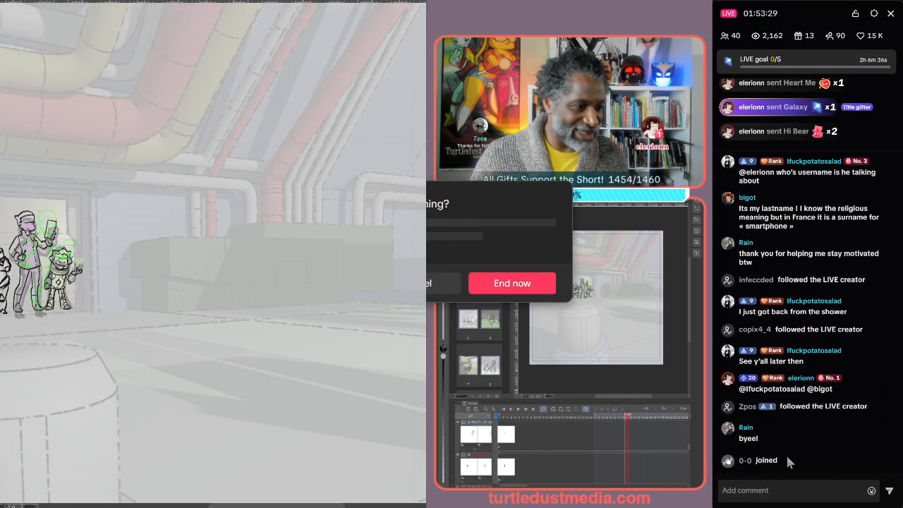
pyautogui.click(512, 289)
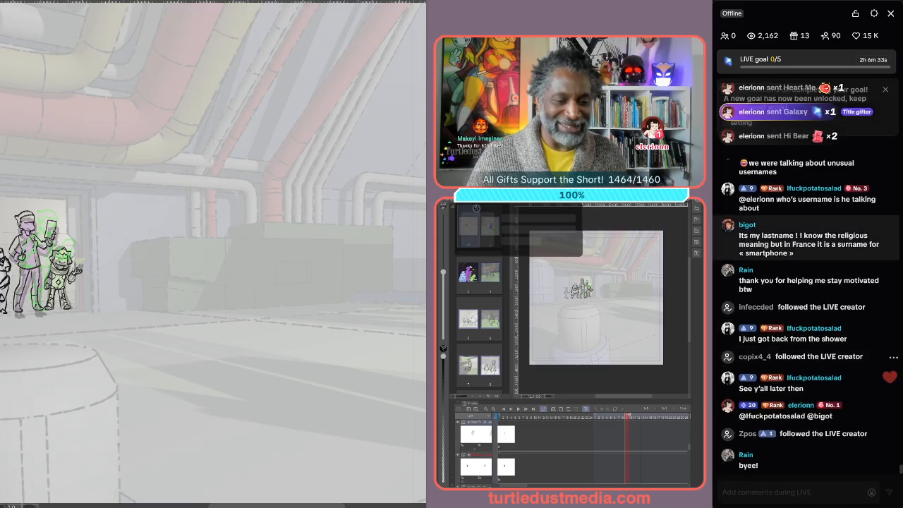